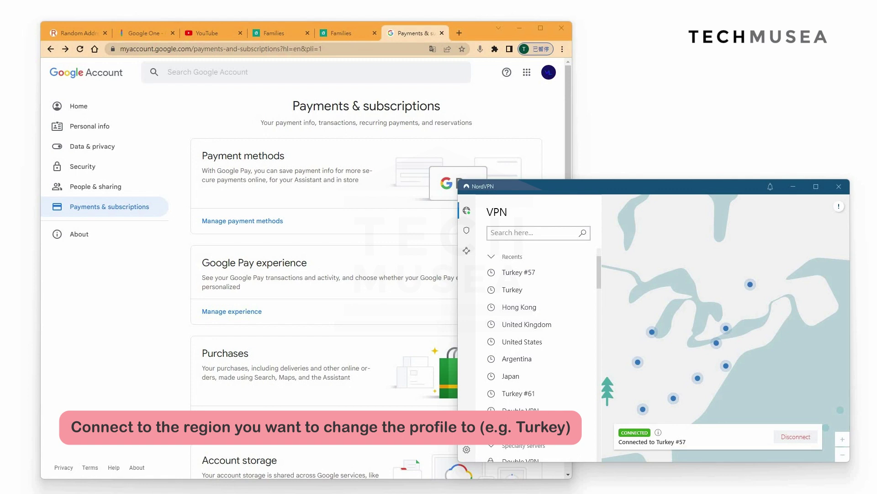
- Switch to Chrome and open the saved Visa payment method and its payments profile list
key("alt+Tab")
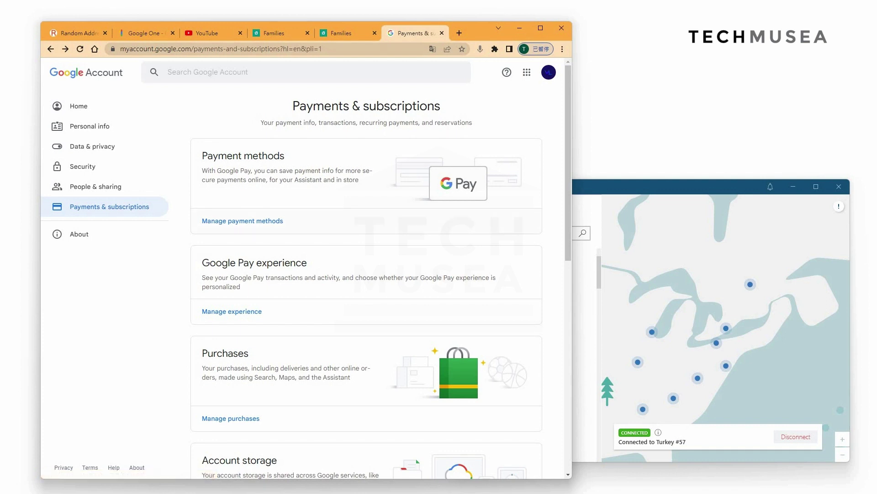
left_click(242, 221)
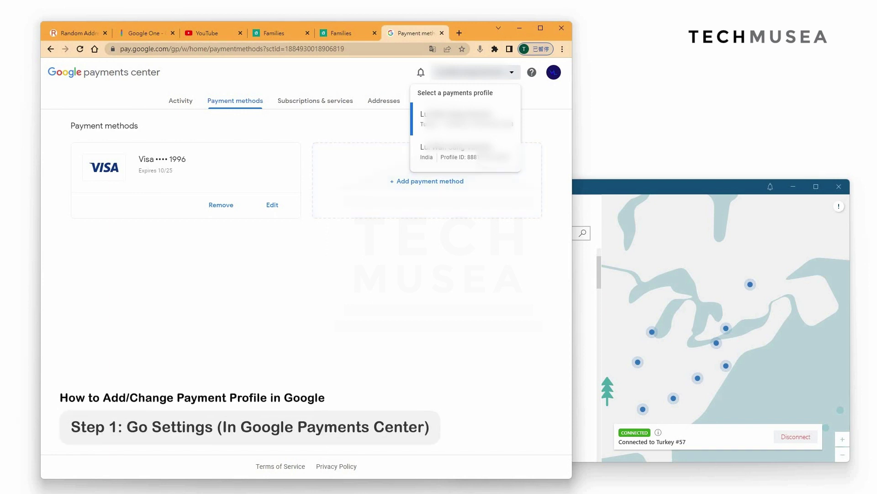
- From Settings, edit Country/Region (Turkey (TR)) and start a new payments profile
left_click(315, 101)
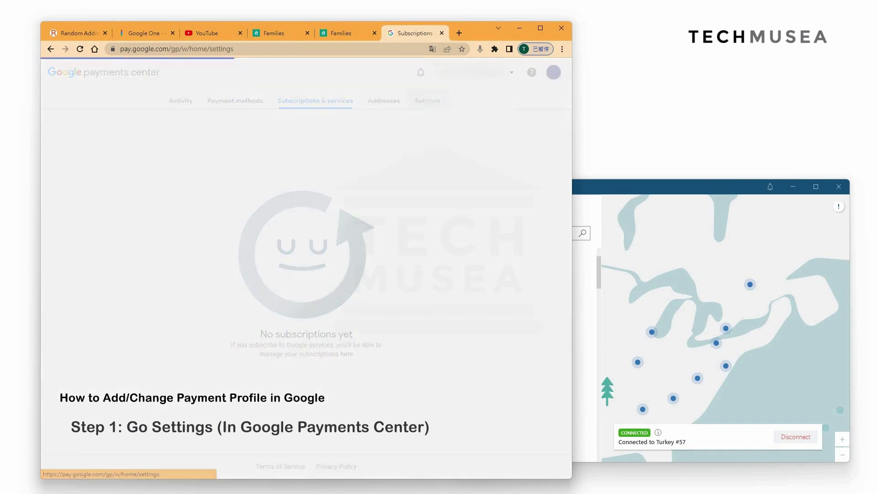
left_click(431, 101)
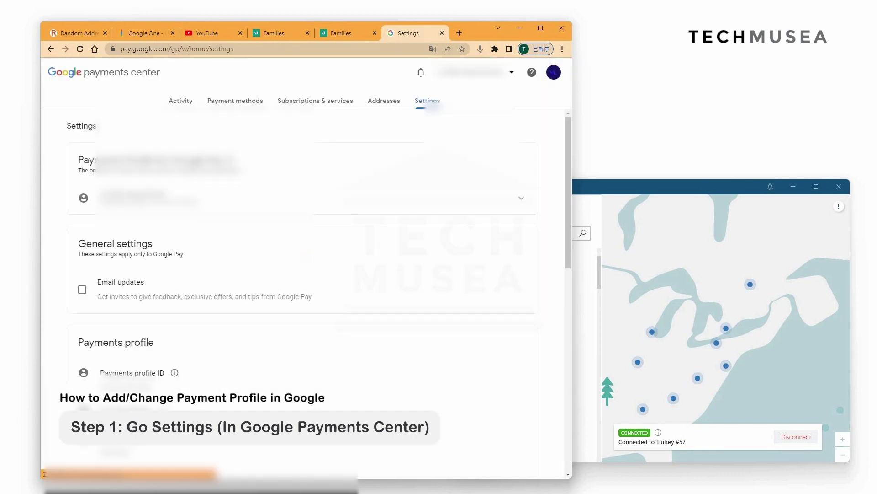
scroll(302, 292, "down", 2)
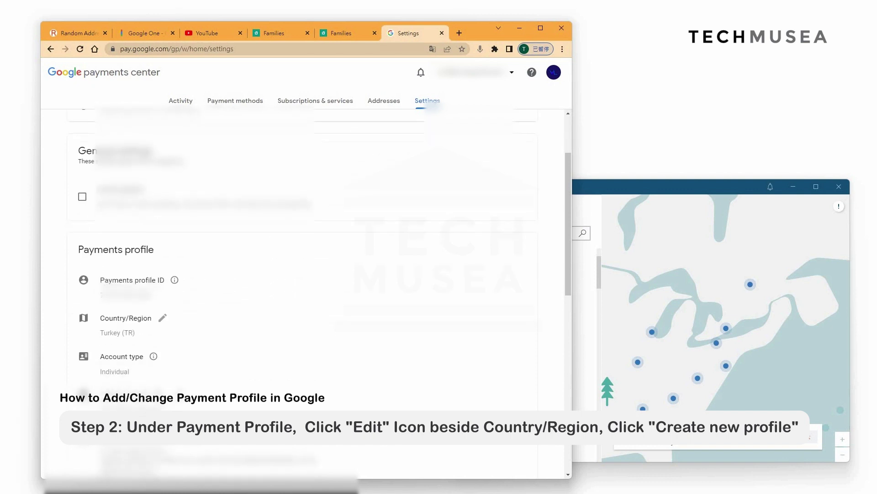
left_click(163, 318)
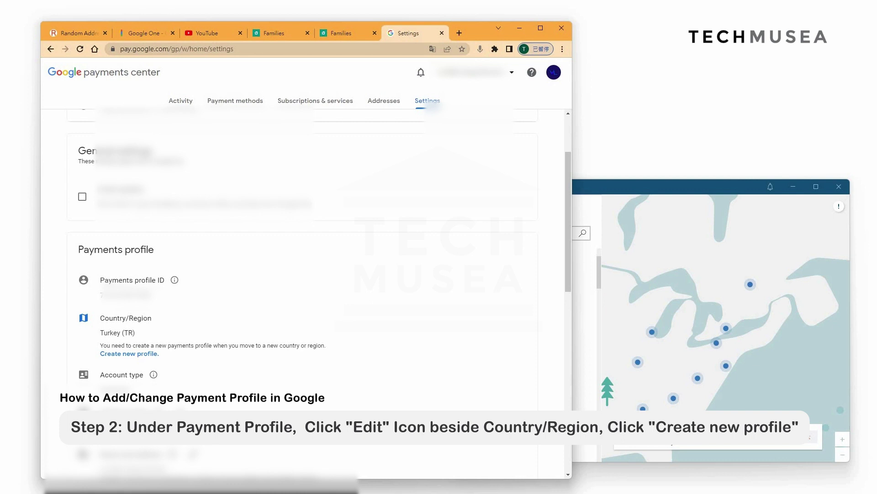
left_click(129, 354)
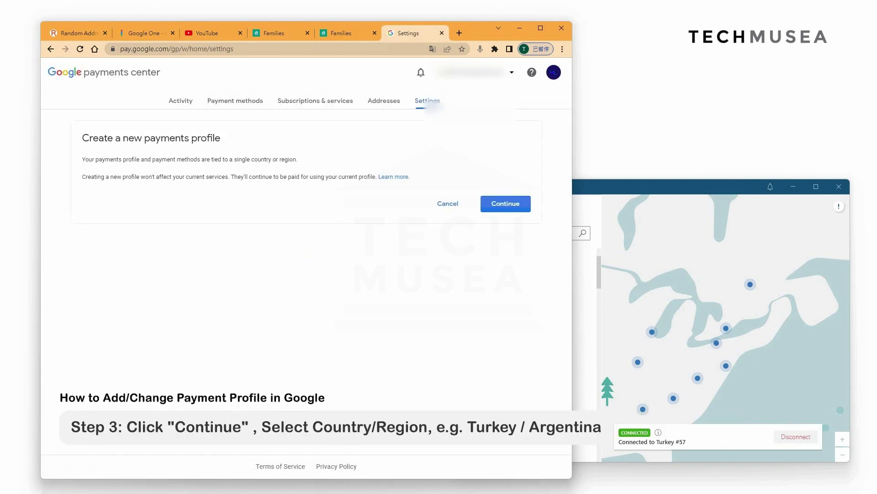
- Choose Turkey (TR) as the new payments profile's country and continue
left_click(506, 203)
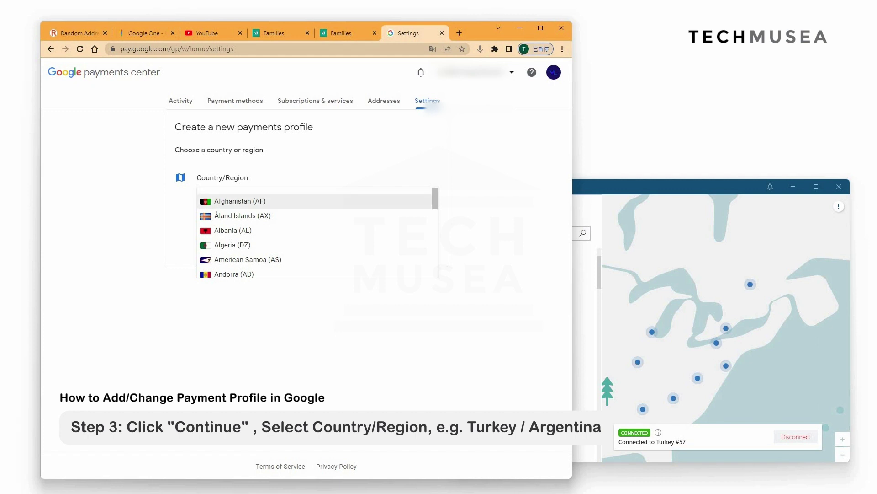
scroll(315, 212, "down", 20)
scroll(315, 233, "down", 5)
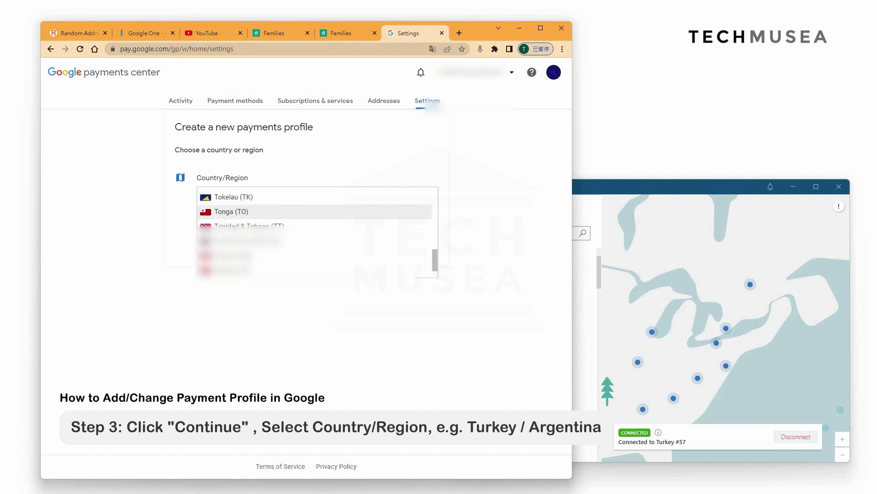
left_click(229, 270)
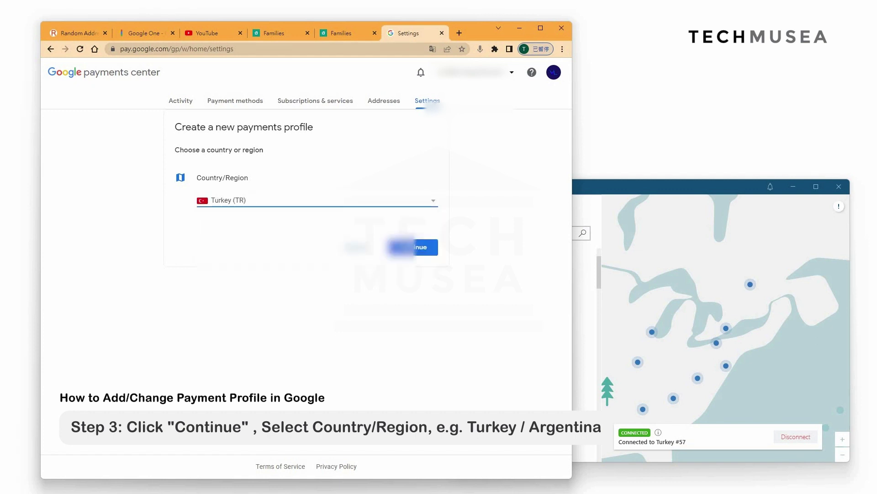
left_click(413, 247)
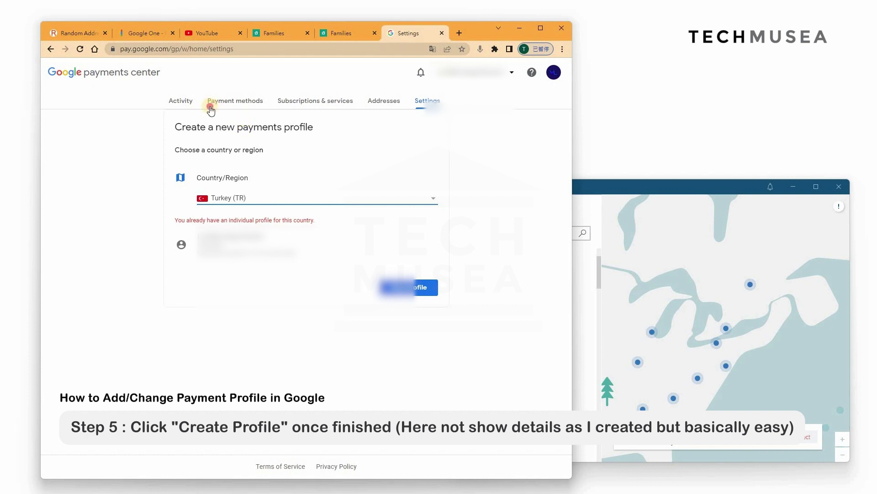
- Go back to Payment methods and show both payments profiles, including the India one
left_click(231, 110)
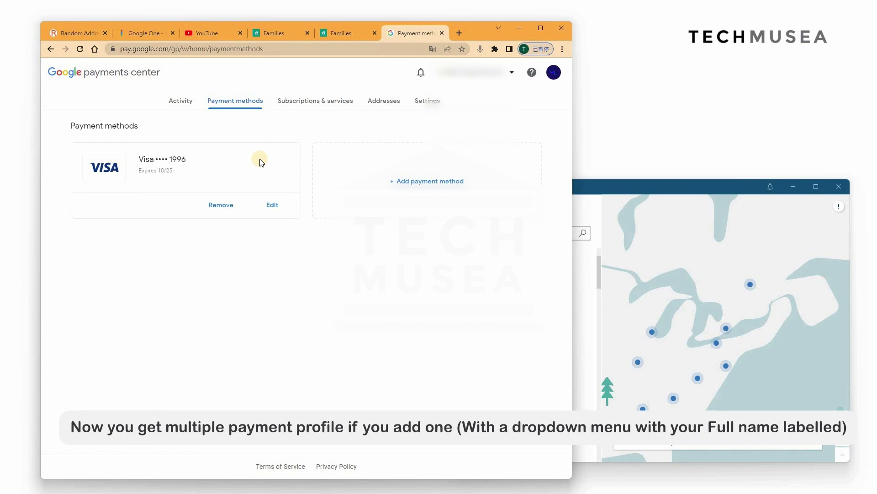
left_click(479, 72)
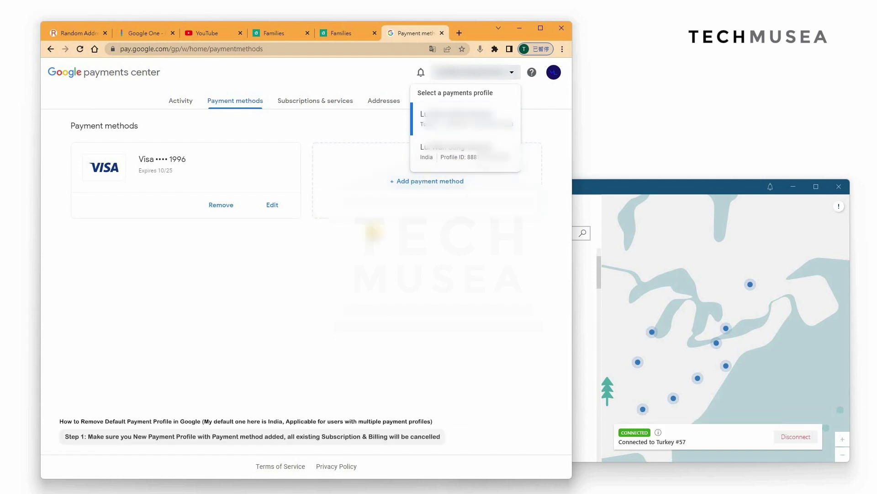
- Switch to the India profile and scroll its Settings down to Payments profile status
left_click(448, 170)
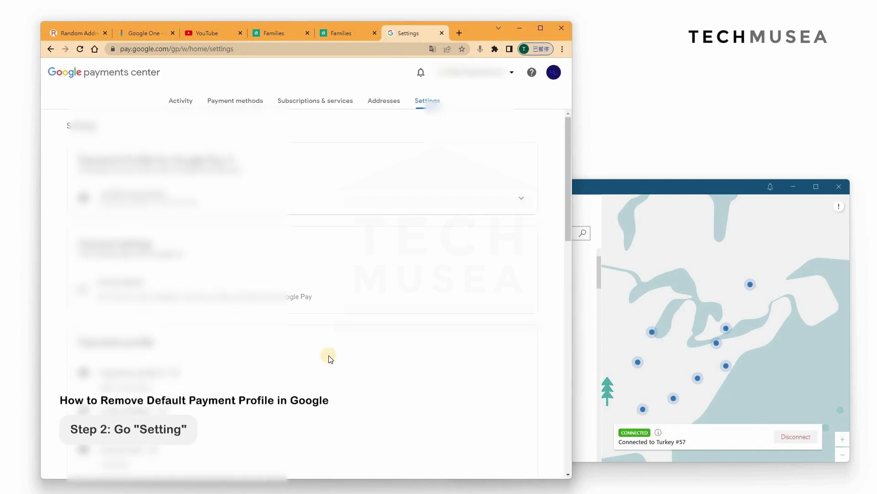
scroll(328, 356, "down", 5)
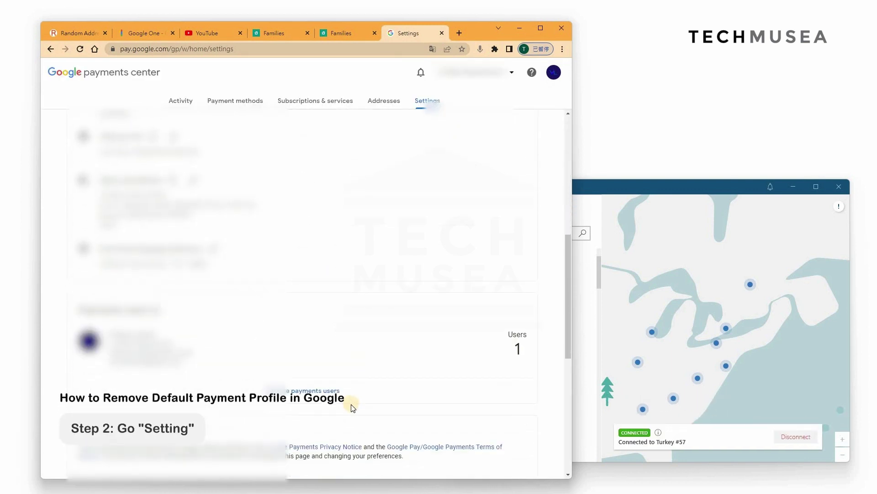
scroll(352, 407, "up", 3)
scroll(351, 407, "down", 6)
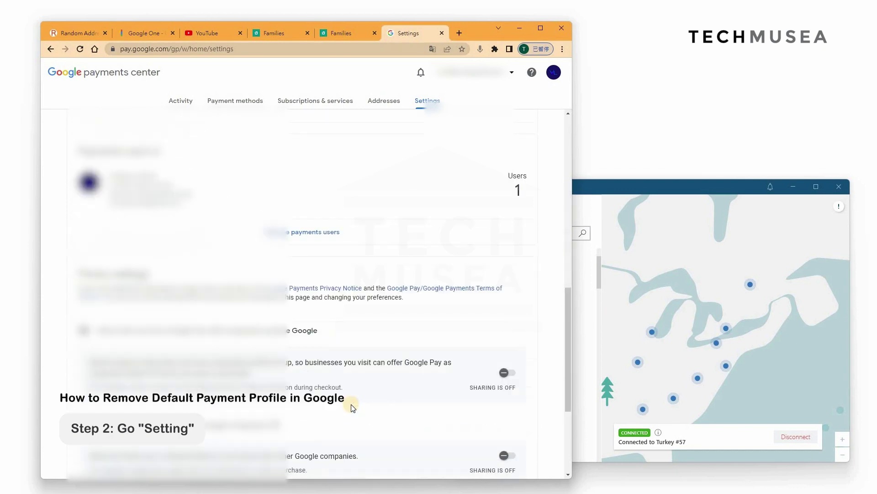
scroll(351, 404, "down", 5)
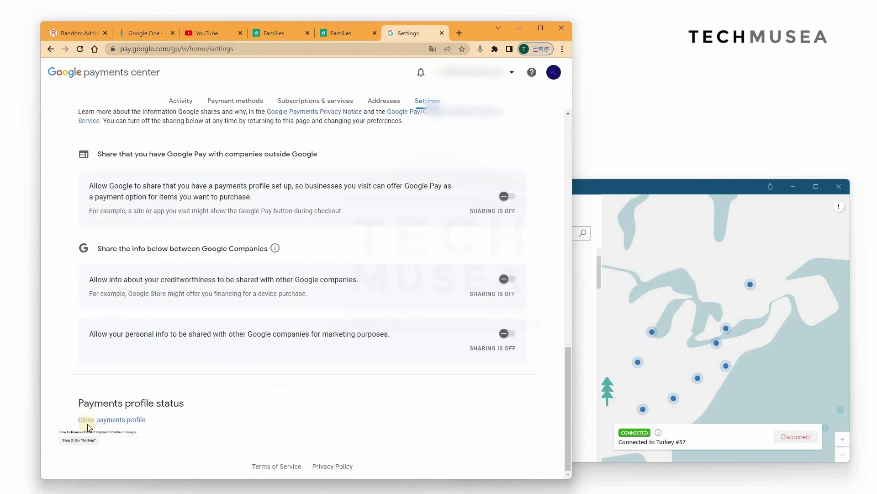
- Choose Close payments profile and re-enter the account password to verify
left_click(135, 420)
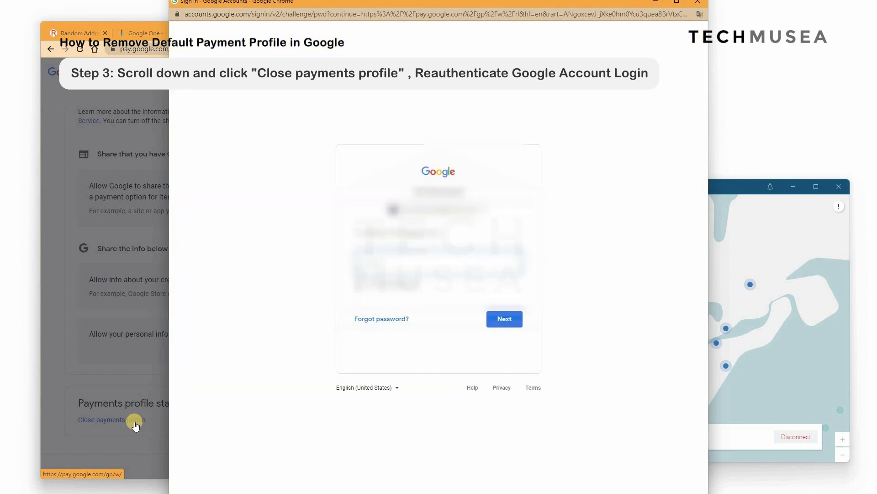
key("Return")
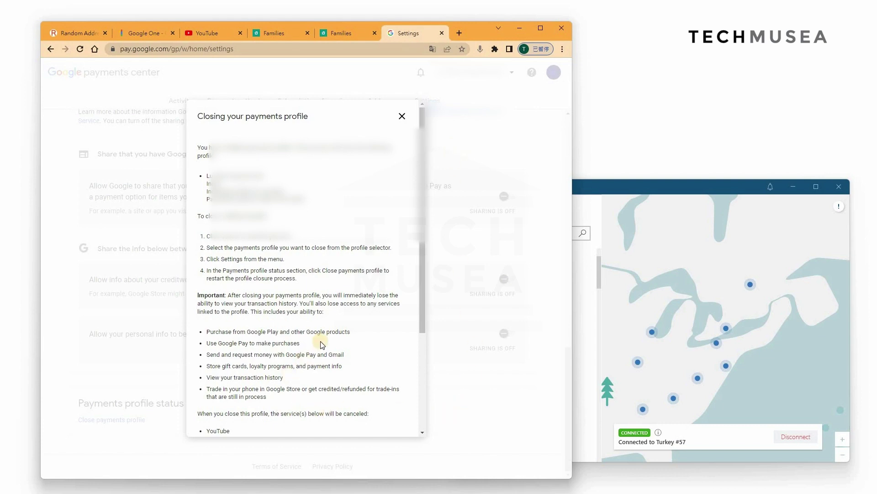
- Select 'I don't need this profile anymore' as the India profile's closing reason and continue
scroll(321, 344, "down", 3)
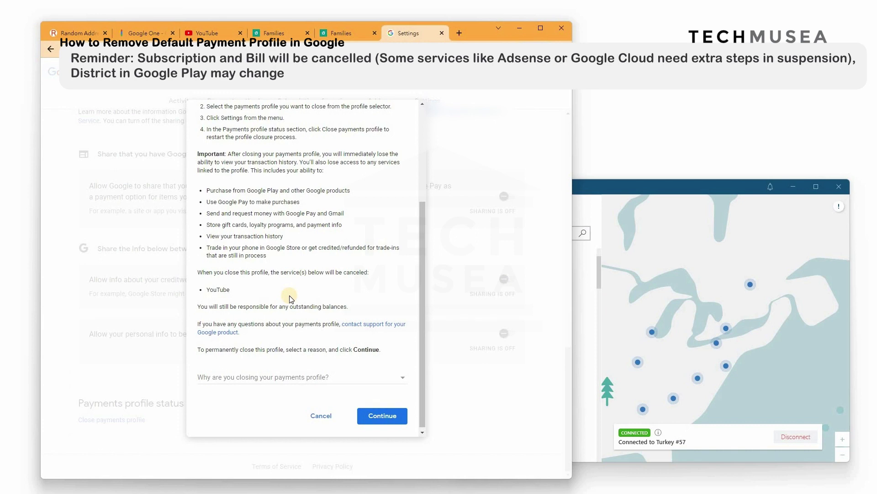
left_click(301, 377)
left_click(349, 402)
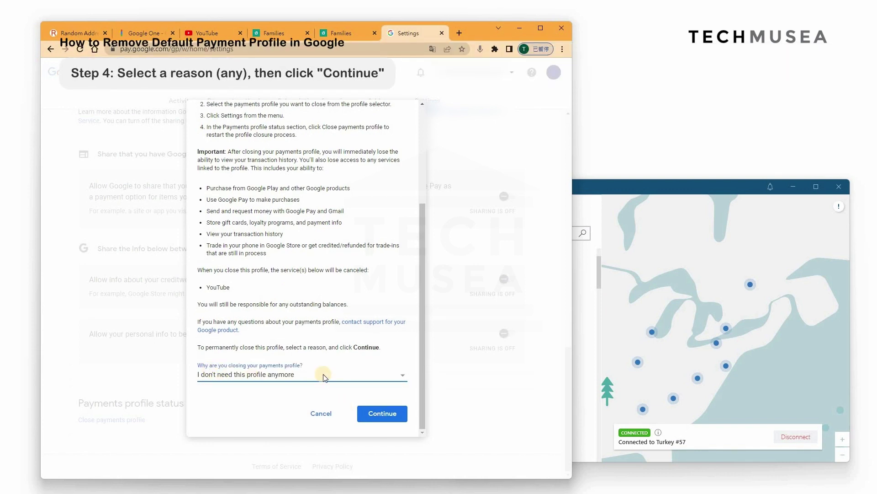
left_click(387, 414)
left_click(394, 417)
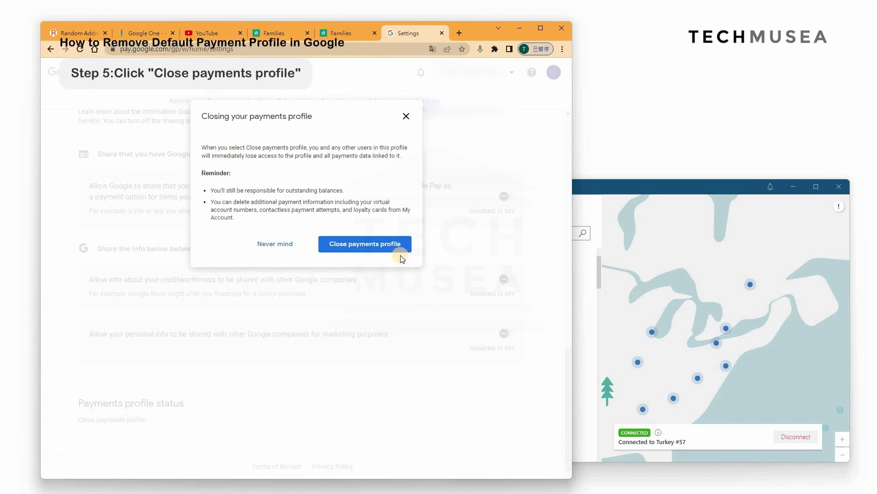
- Confirm closing the India payments profile, then return to the Google One page
left_click(383, 250)
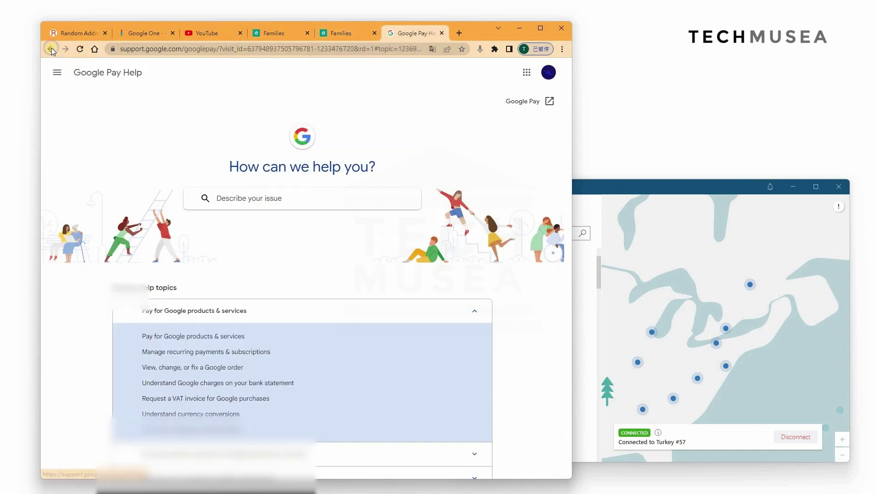
left_click(192, 202)
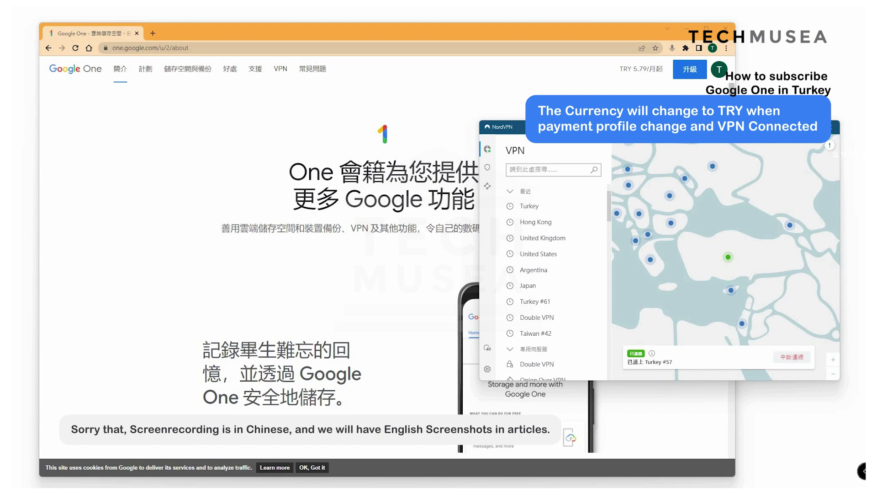
- Highlight the TRY 5.79 starting price and open the Google One upgrade plans
left_click_drag(634, 69, 620, 69)
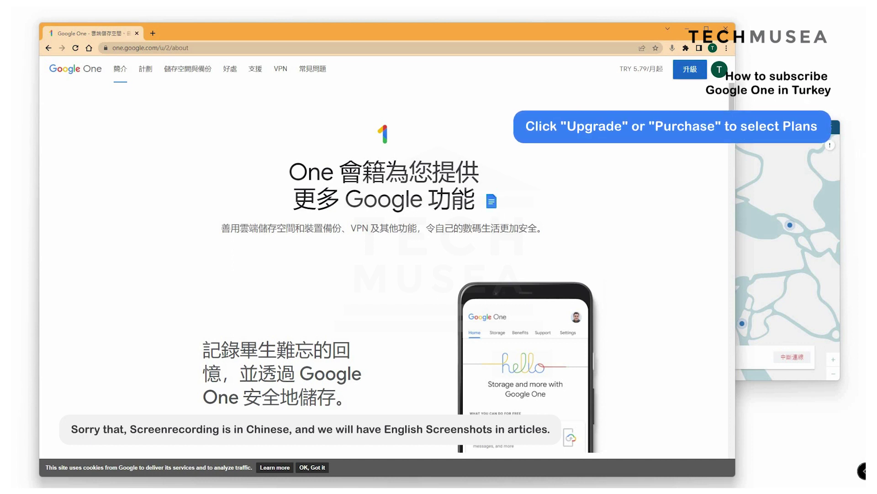
left_click(690, 69)
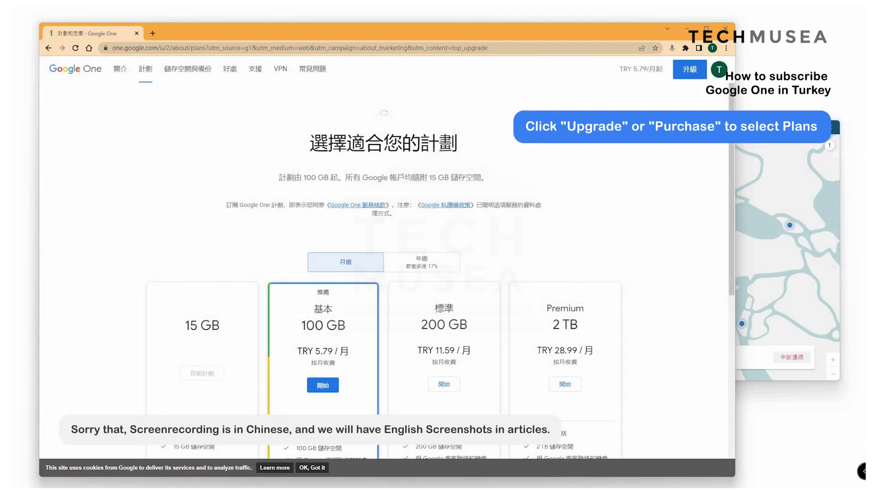
scroll(384, 256, "down", 3)
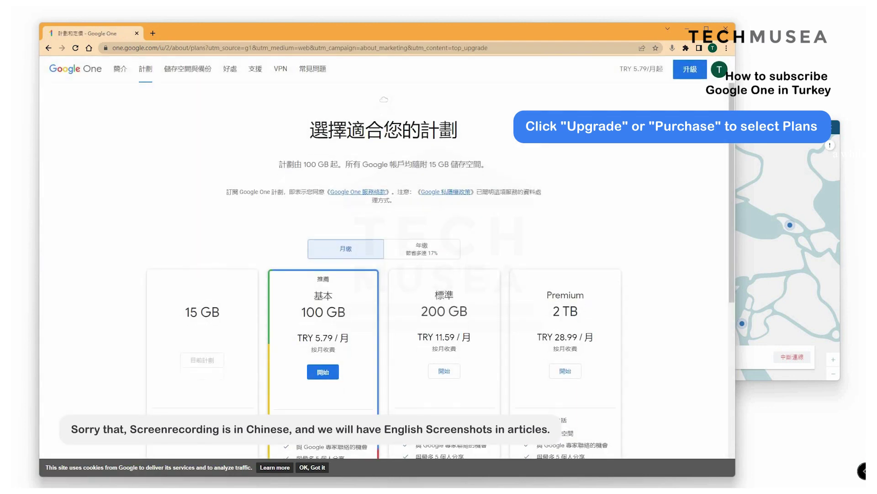
scroll(383, 256, "up", 1)
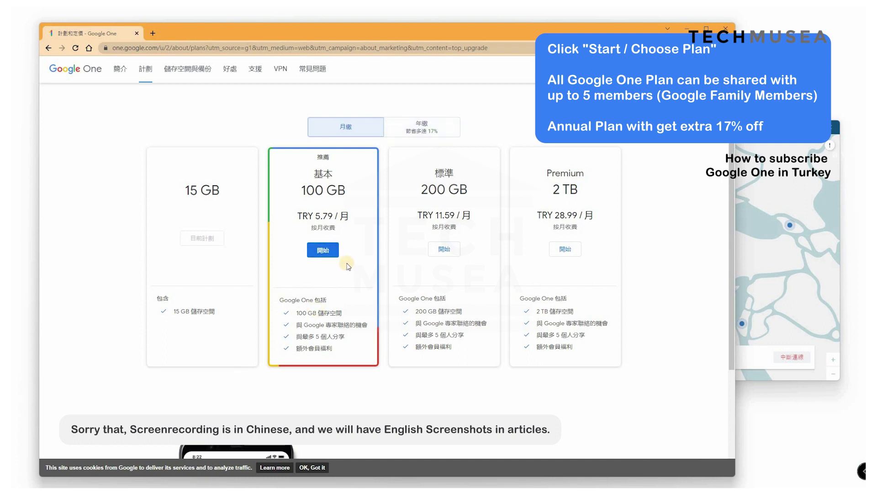
- Start the 100 GB plan at TRY 5.79 per month to reach its terms of service
left_click(328, 250)
left_click(326, 252)
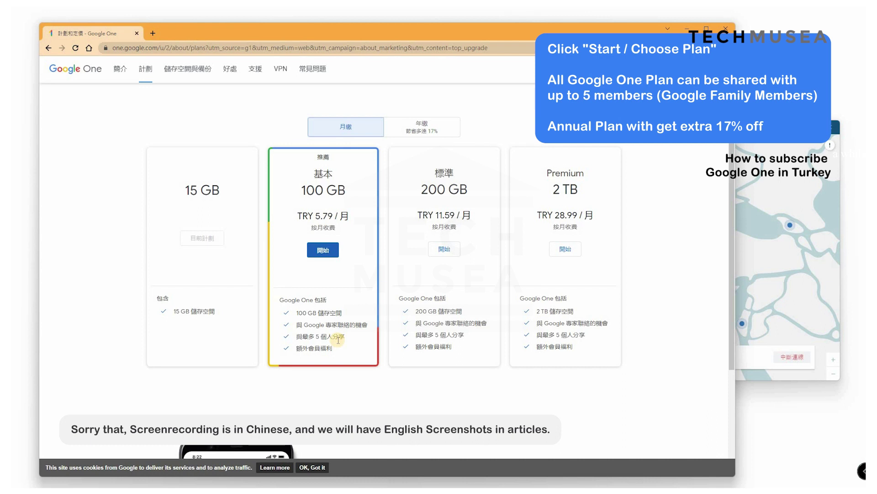
left_click(322, 251)
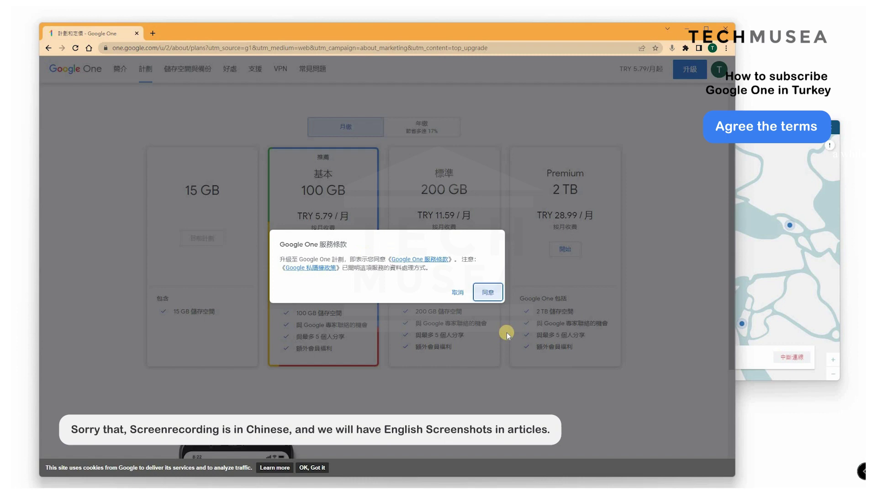
- Accept the Google One terms and save a new Visa card with a Turkey billing address
left_click(496, 294)
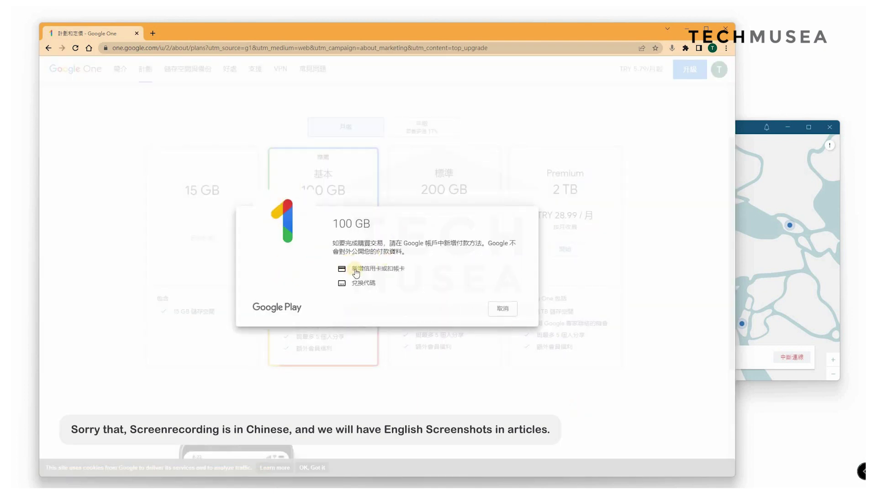
left_click(391, 269)
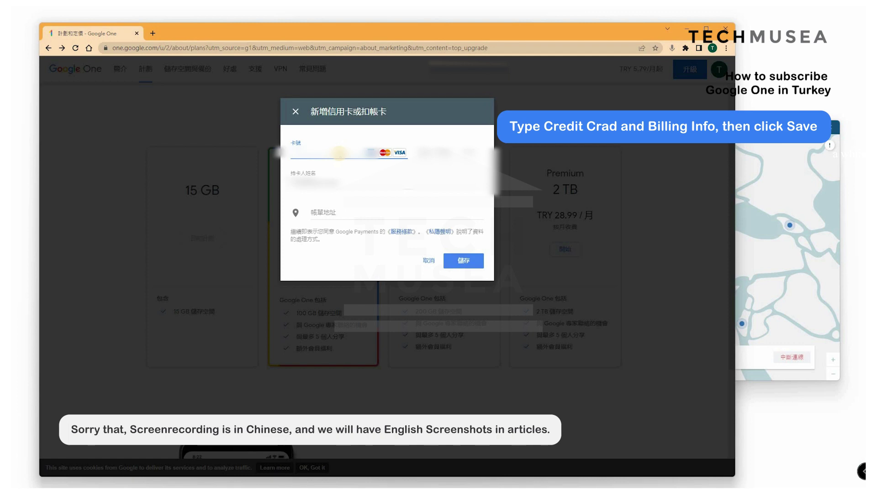
type("4")
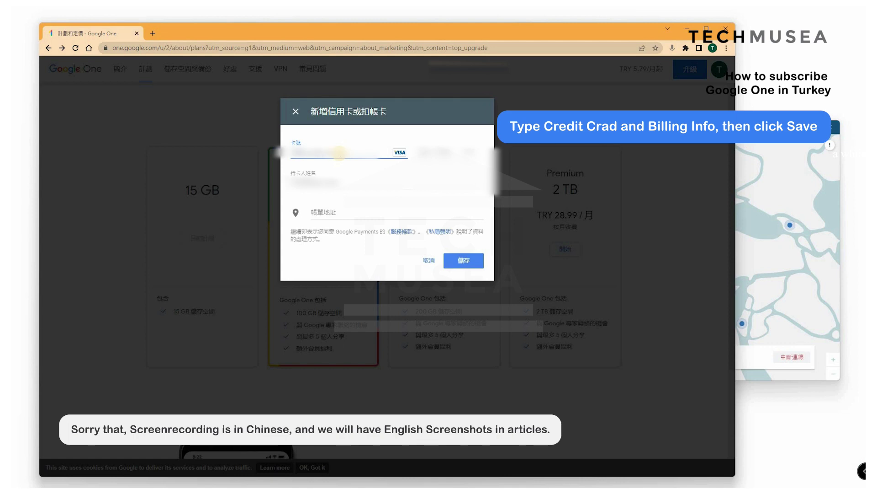
left_click(340, 182)
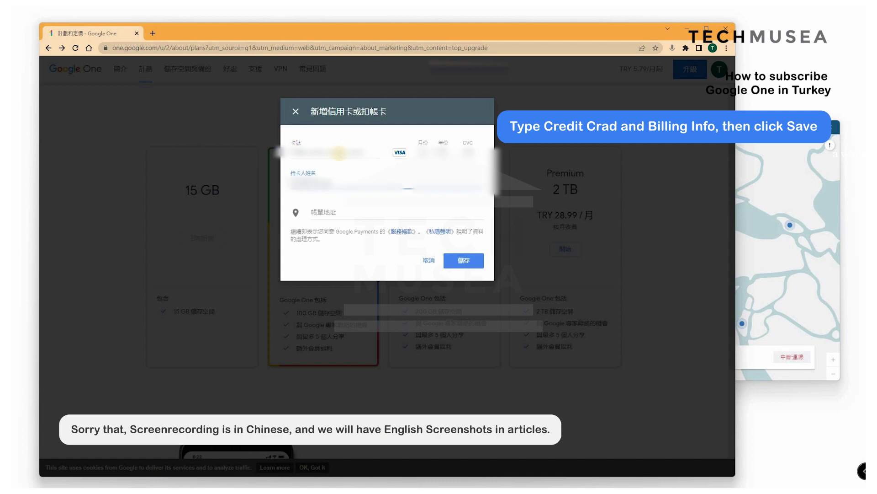
left_click(333, 213)
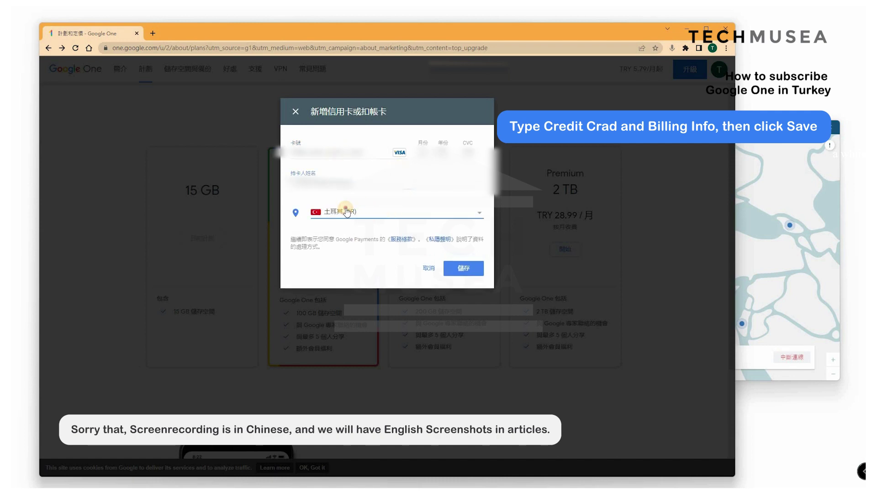
left_click(474, 280)
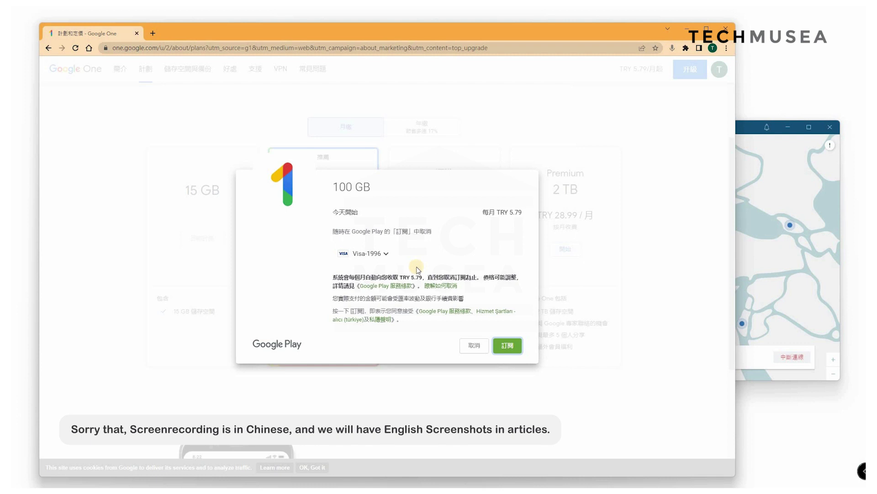
- Confirm the 100 GB plan at TRY 5.79 per month and close the success message
left_click(507, 345)
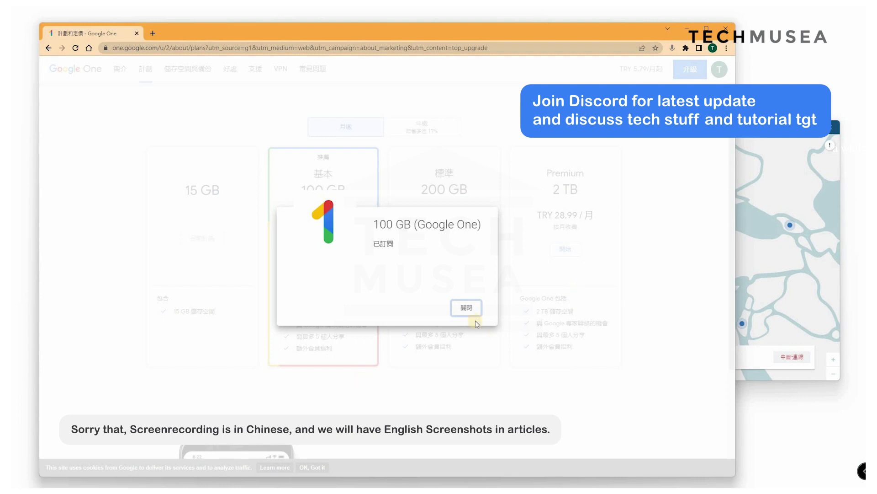
left_click(462, 309)
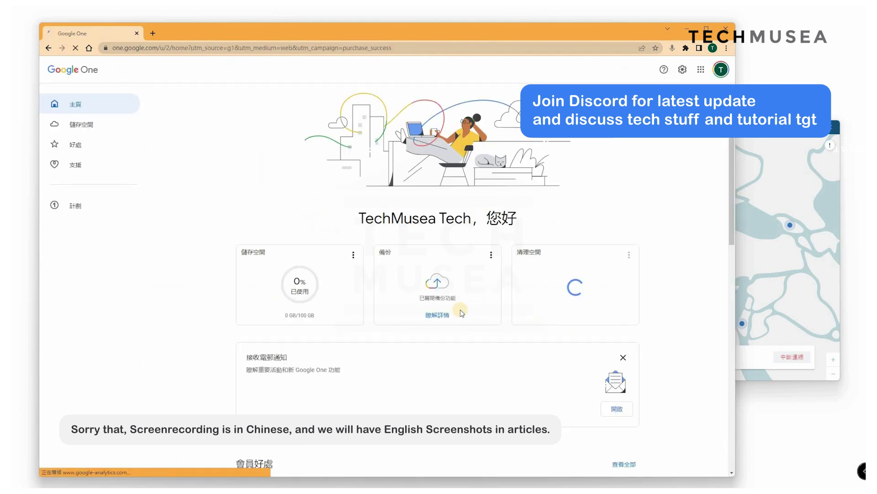